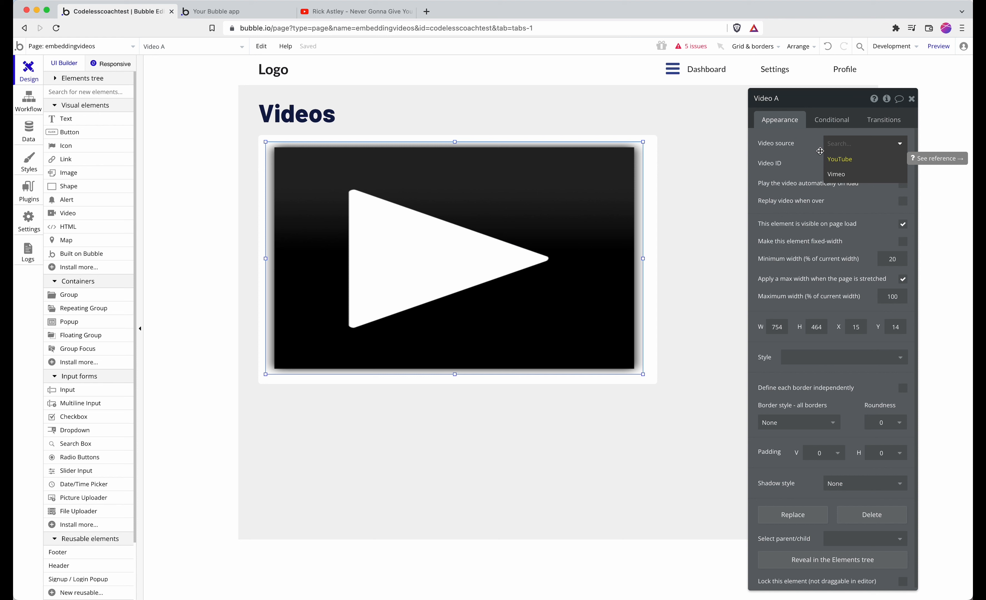
Set the video element's source to YouTube and copy the ID dQw4w9WgXcQ from the video's address on YouTube
left_click(840, 160)
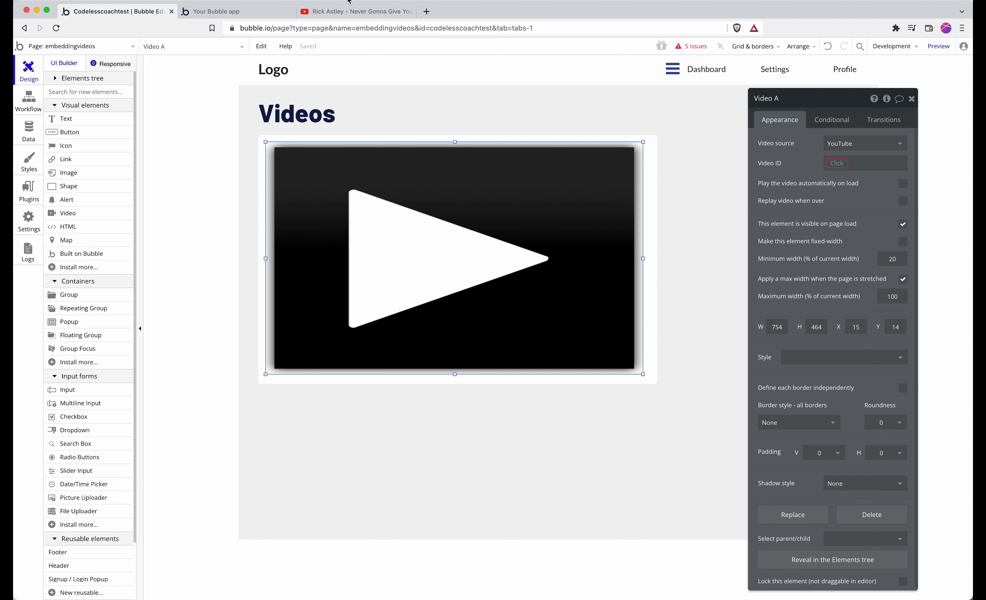
left_click(350, 14)
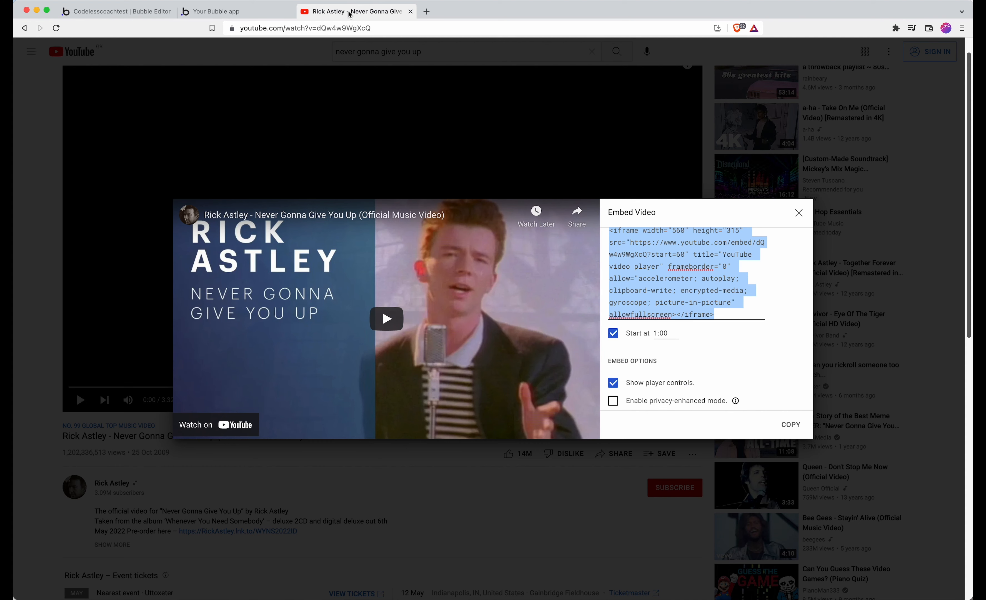
left_click(321, 75)
left_click(315, 32)
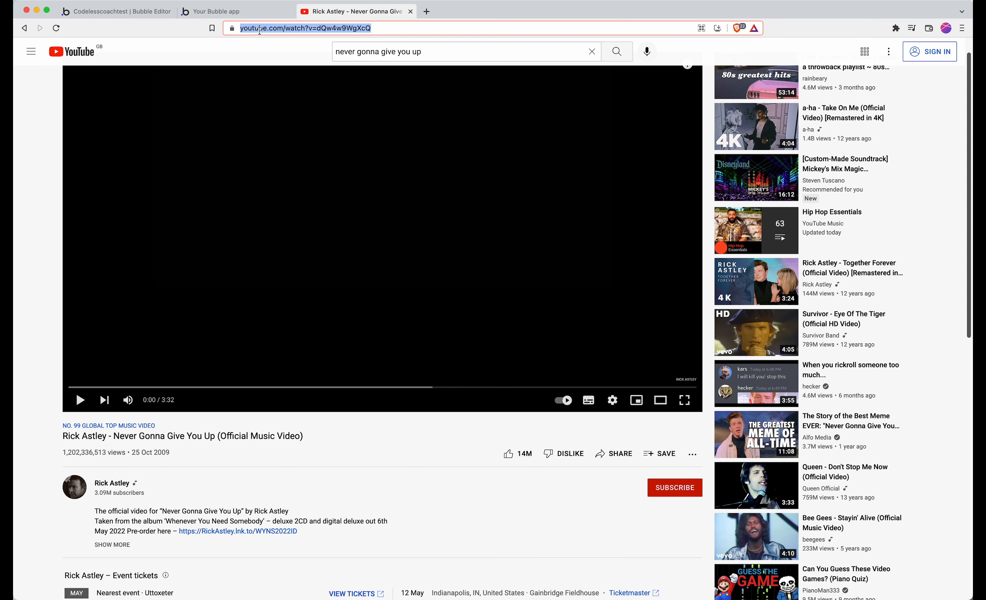
left_click(324, 28)
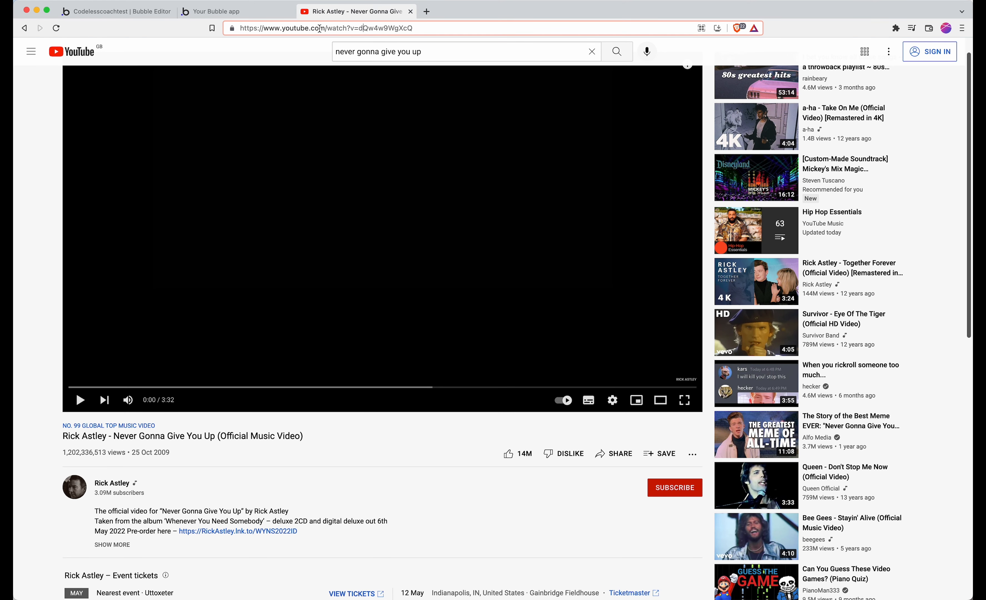
left_click_drag(357, 28, 444, 30)
key("super+c")
left_click(207, 432)
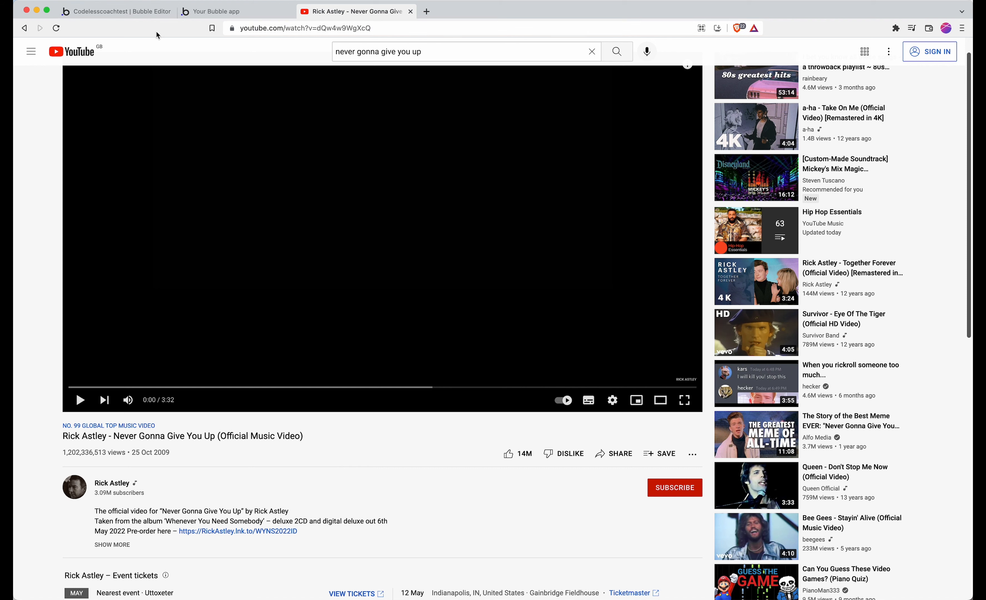
Back in the Bubble editor, set the video element's Video ID to the copied dQw4w9WgXcQ
left_click(136, 12)
left_click(841, 163)
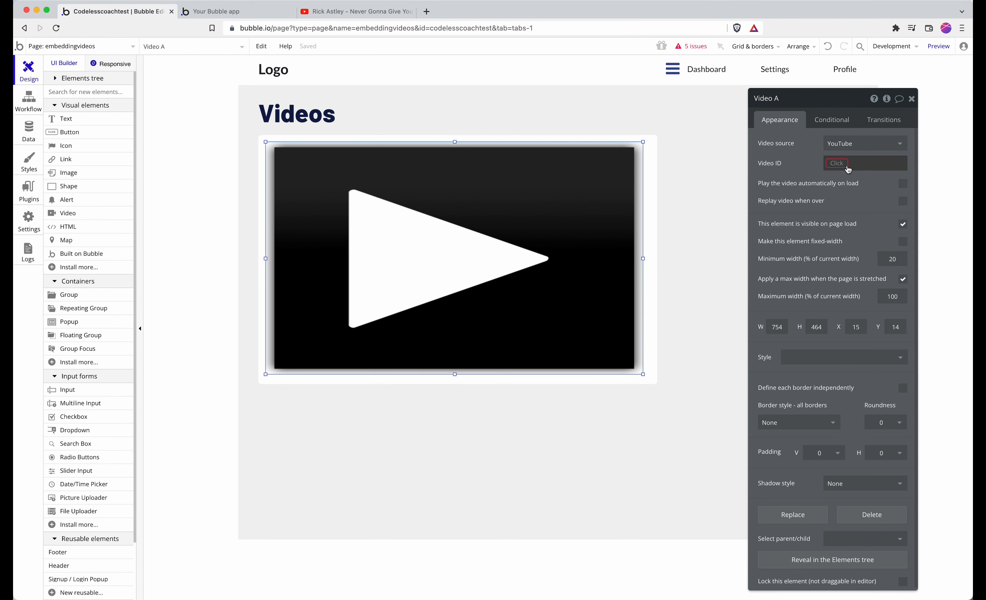
key("super+v")
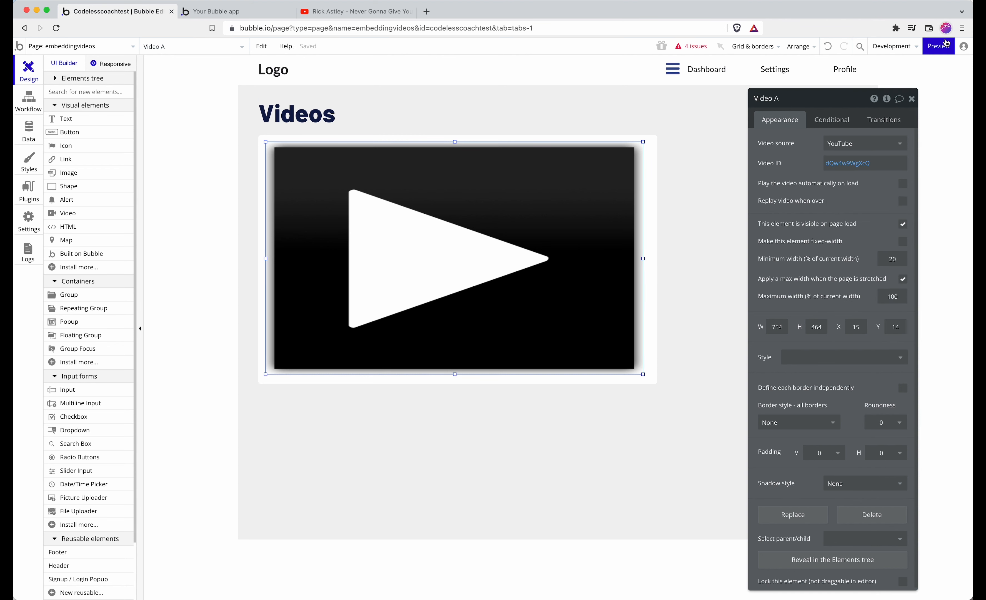
Preview the embeddingvideos page to examine the embedded YouTube video and the page's address
left_click(938, 46)
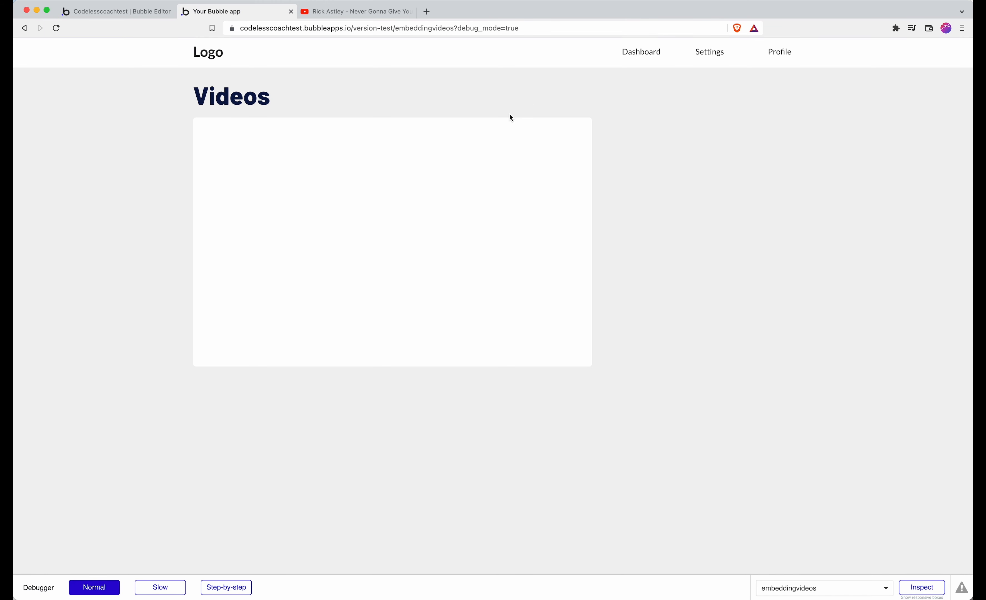
left_click(279, 29)
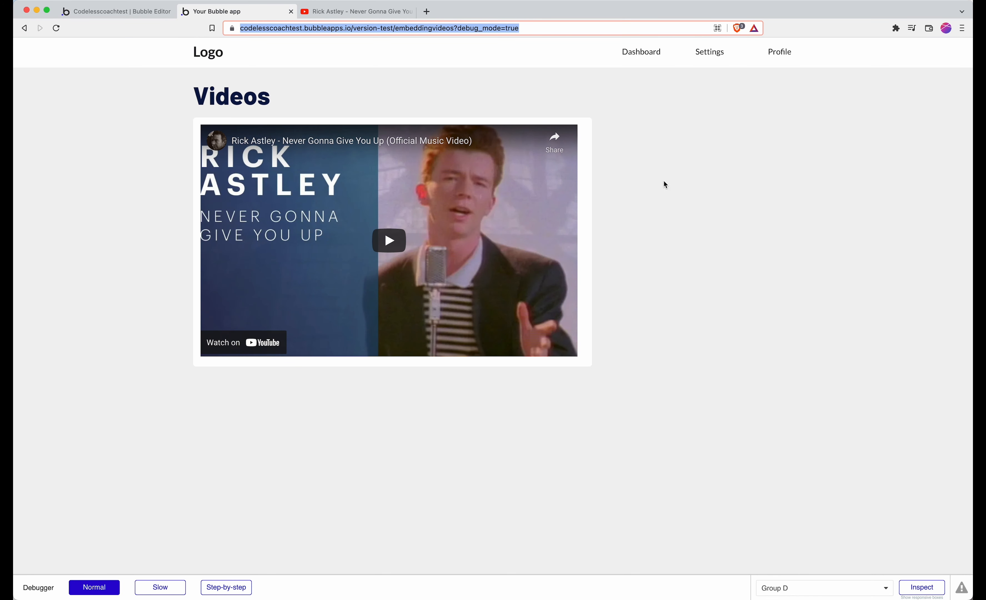
left_click(699, 195)
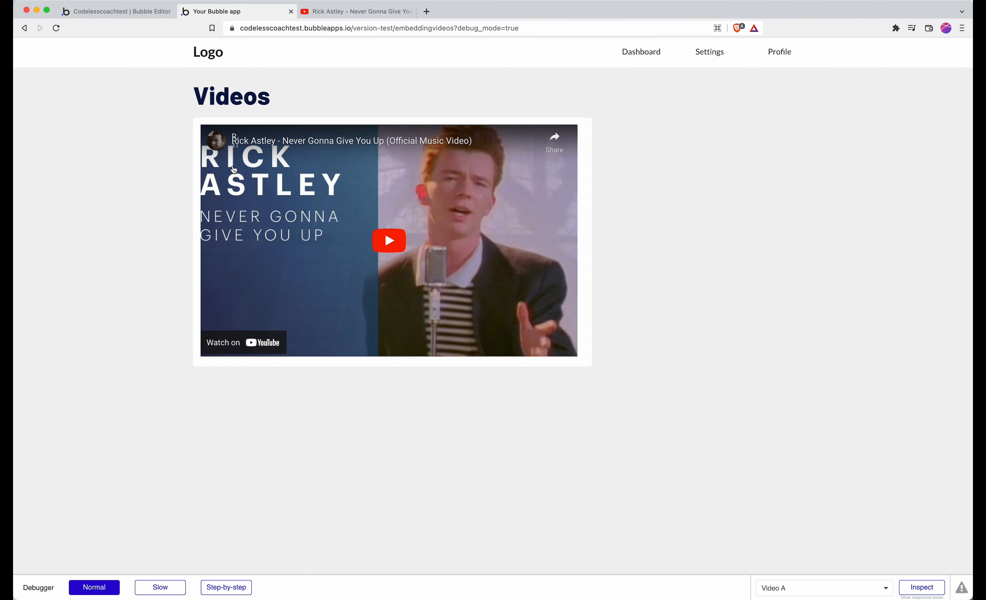
In the Bubble editor, replace the video element in the white container with a drawn HTML element about 758 by 463 px
left_click(133, 12)
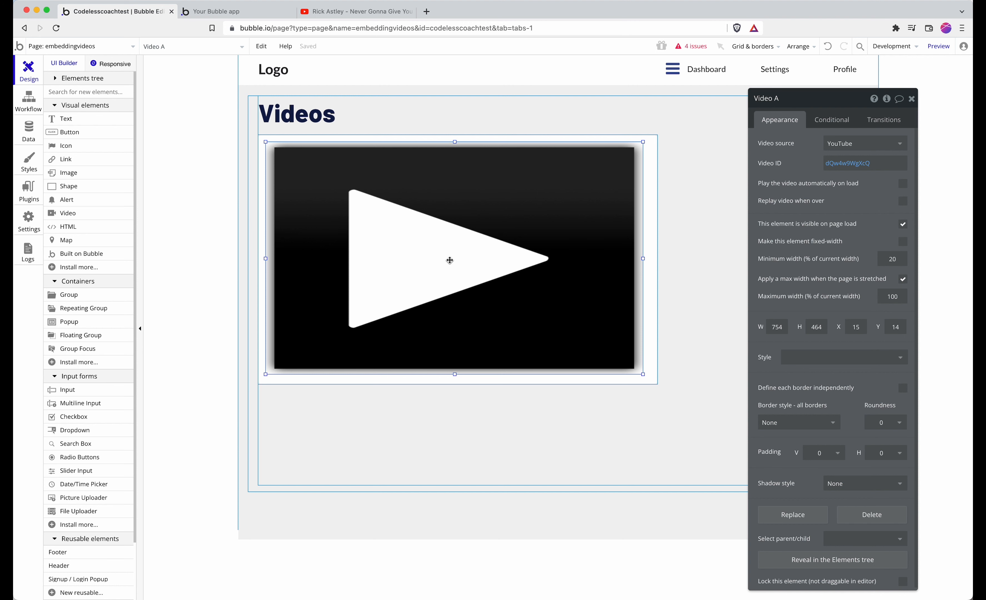
key("Delete")
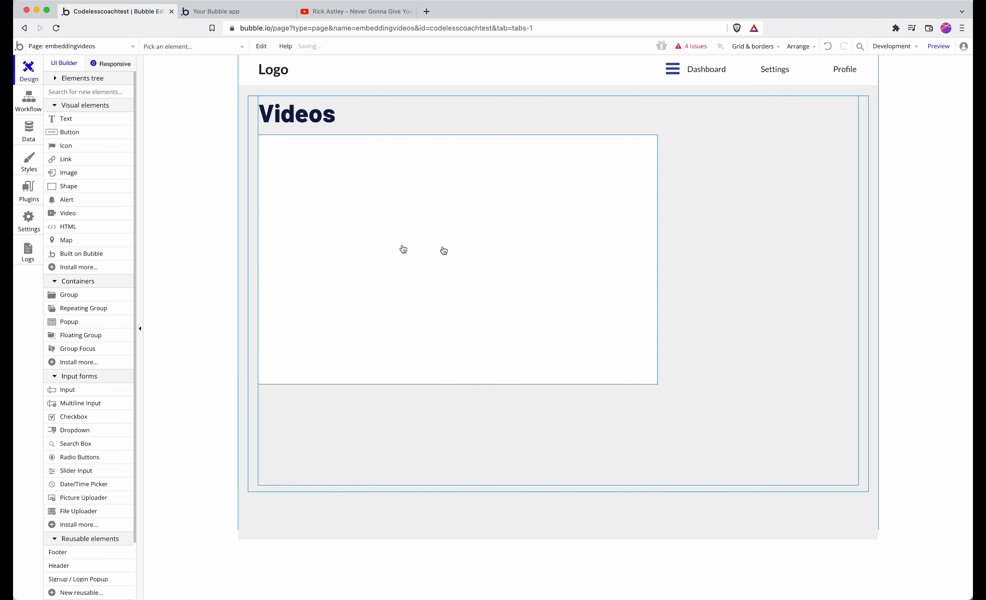
left_click(92, 227)
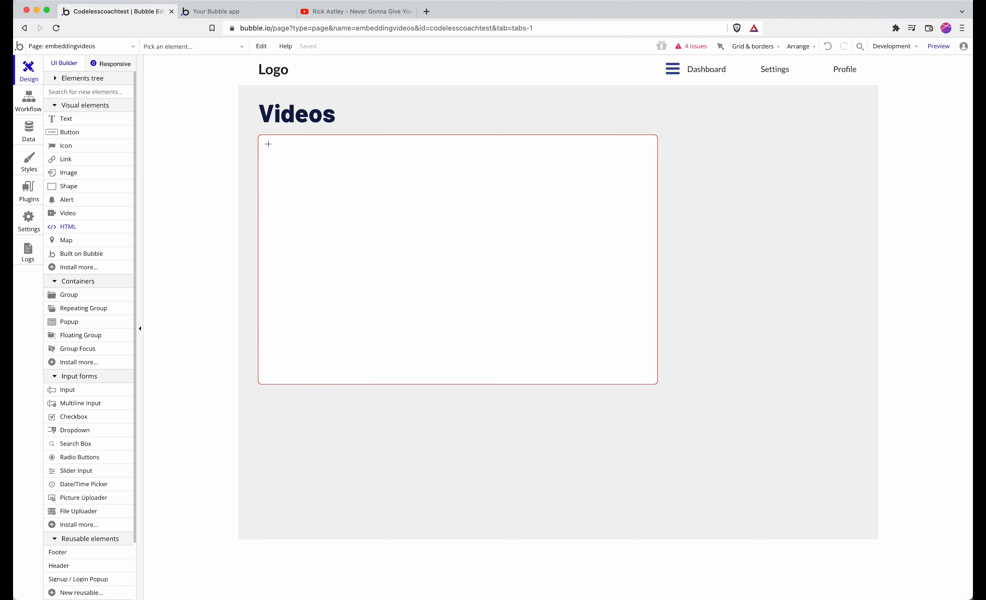
mouse_move(268, 144)
left_mouse_down()
mouse_move(401, 239)
mouse_move(650, 376)
left_mouse_up()
Switch to the YouTube video page and open the video's iframe embed code from its sharing options
left_click(338, 16)
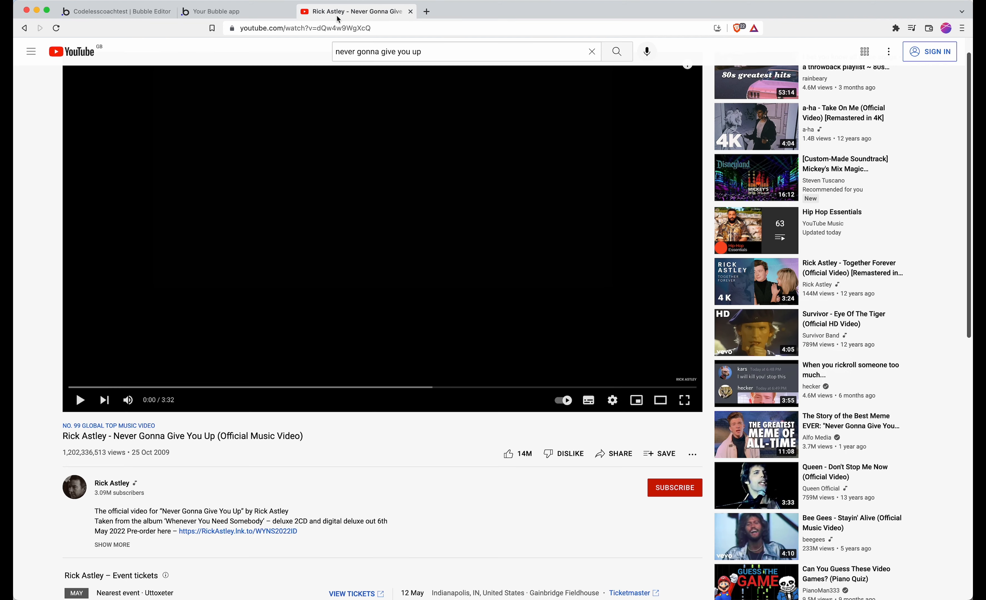
left_click(624, 458)
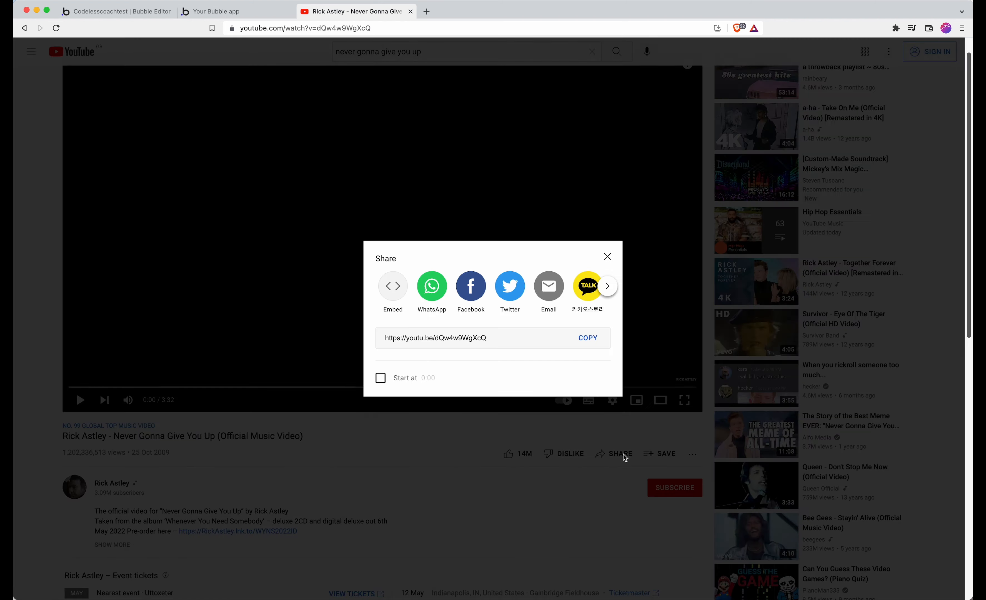
left_click(389, 290)
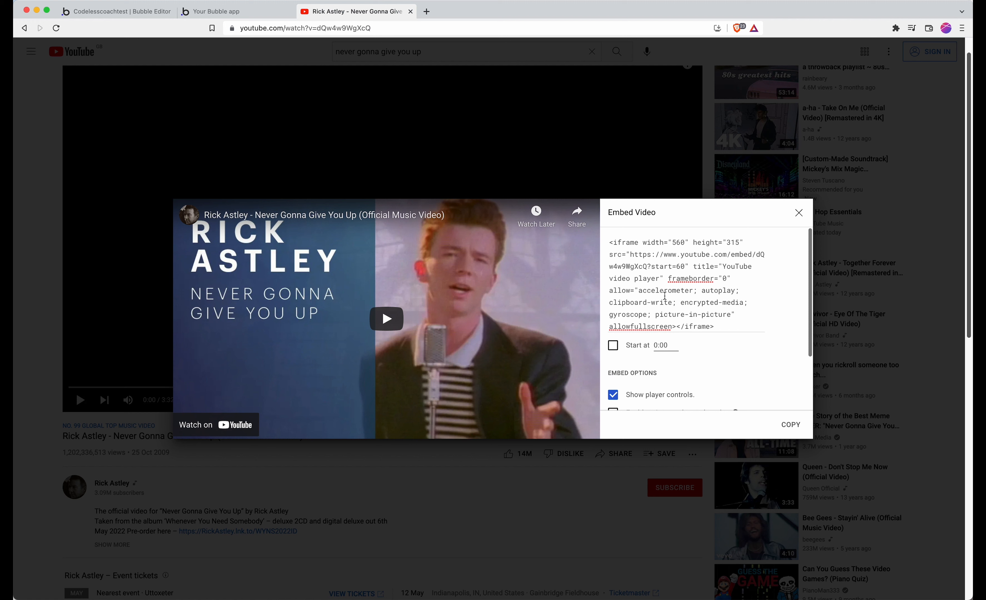
left_click(689, 297)
scroll(686, 299, "down", 1)
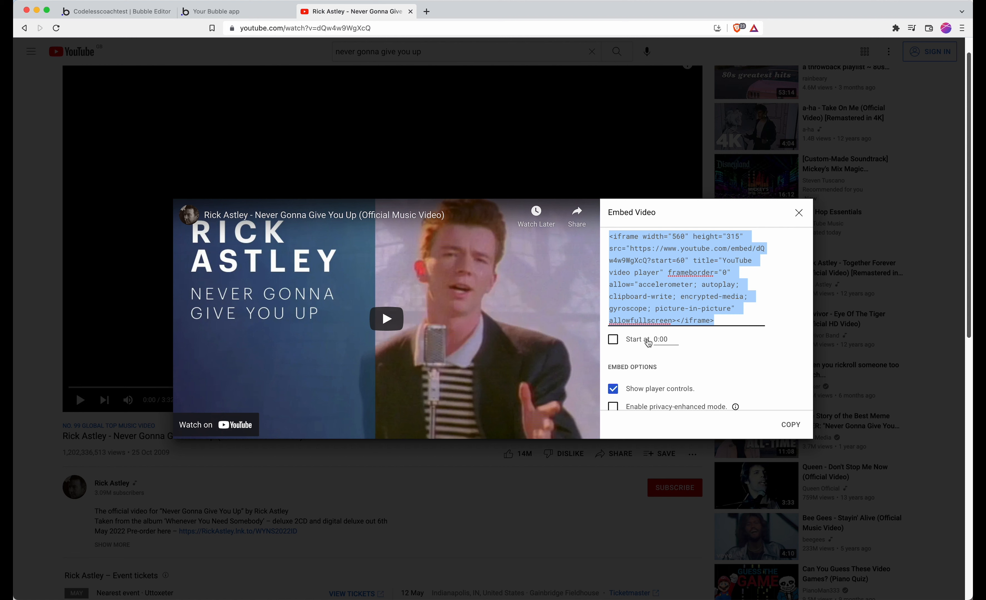
Set the embedded video to start at 1:00, copy the full iframe code, and close the embed dialog
left_click(634, 343)
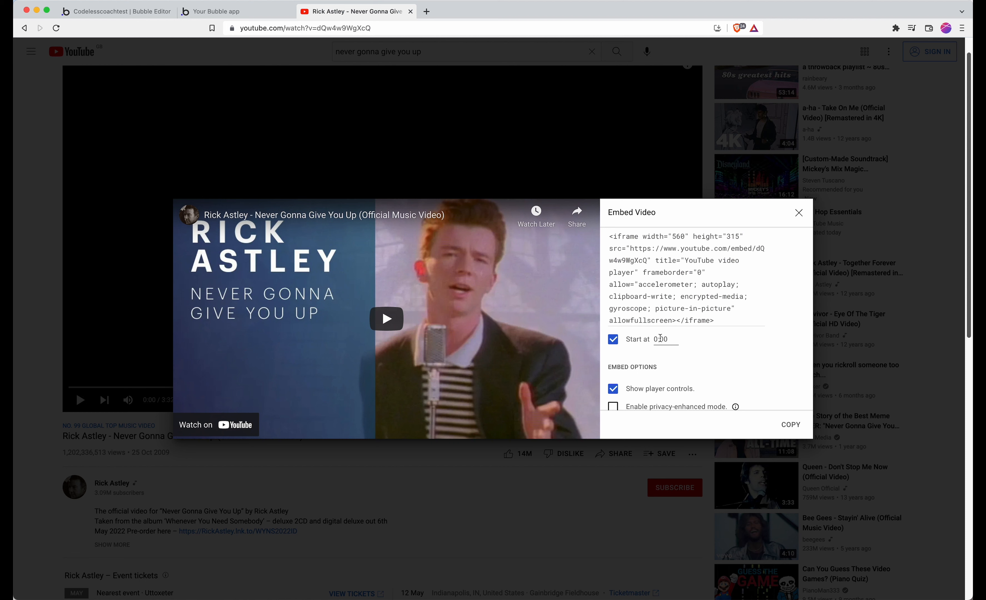
double_click(657, 339)
type("1")
left_click(659, 312)
key("super+c")
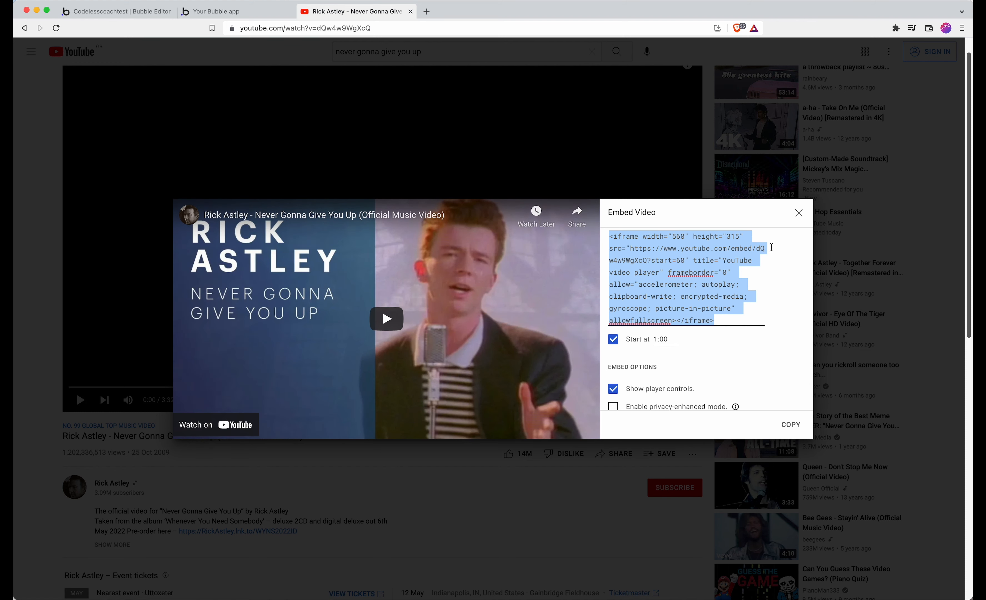
left_click(803, 213)
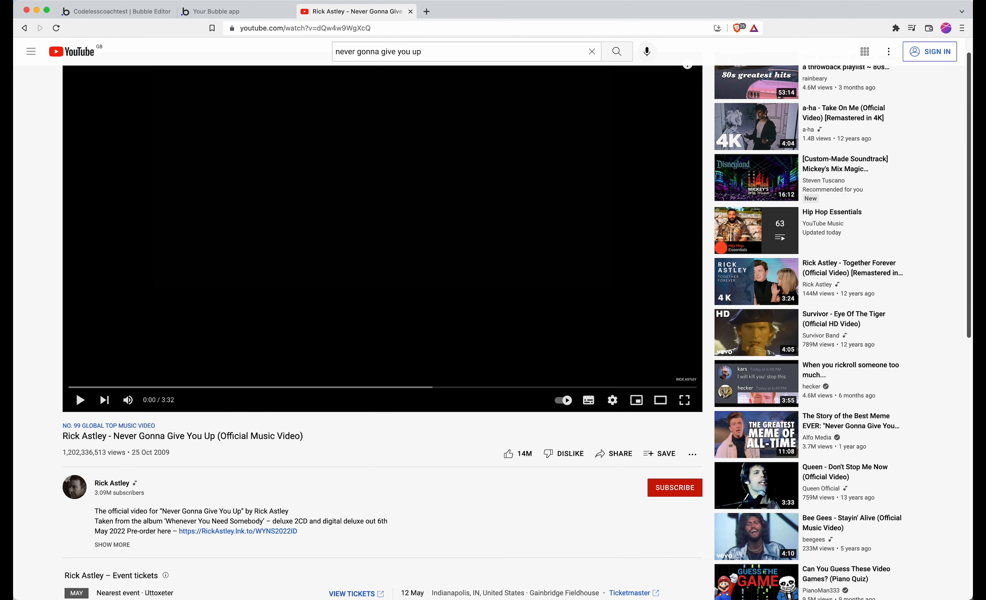
Back in the Bubble editor, replace the HTML element's placeholder content with the copied iframe code and preview the page
left_click(110, 11)
triple_click(795, 142)
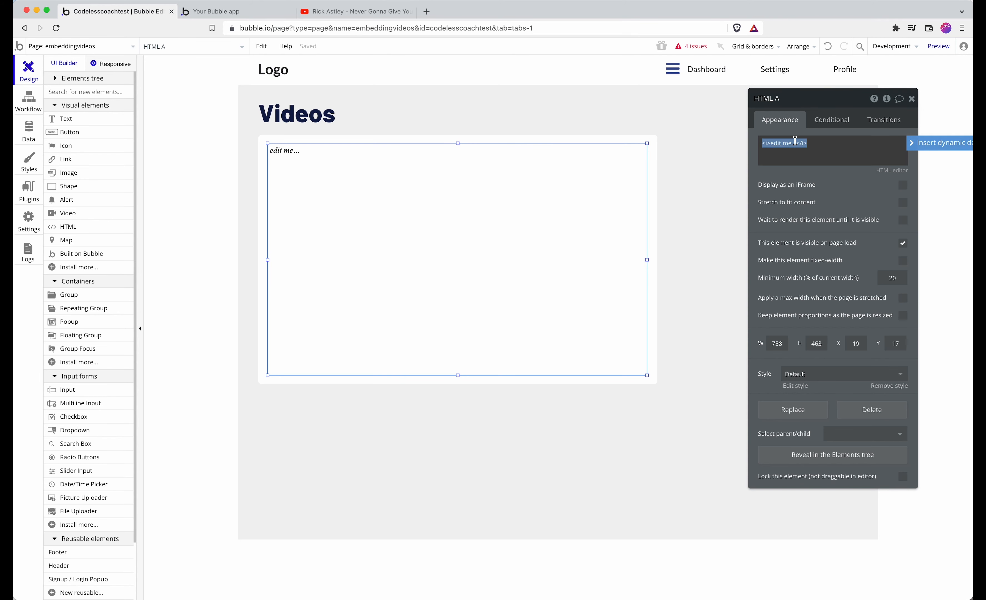
key("super+v")
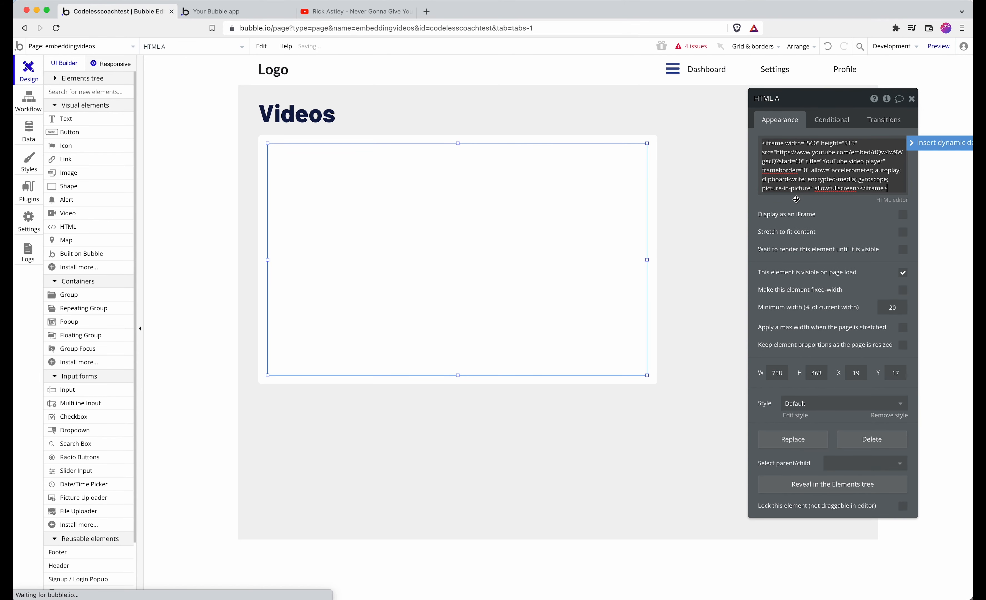
left_click(936, 51)
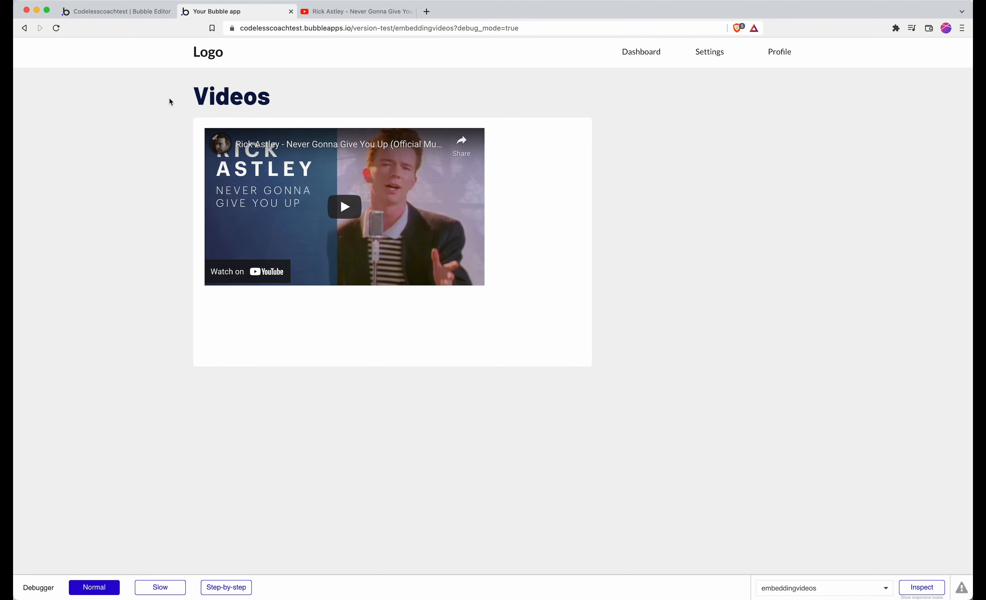
Return to the Bubble editor and examine the width and height attributes in the HTML element's iframe code
left_click(125, 17)
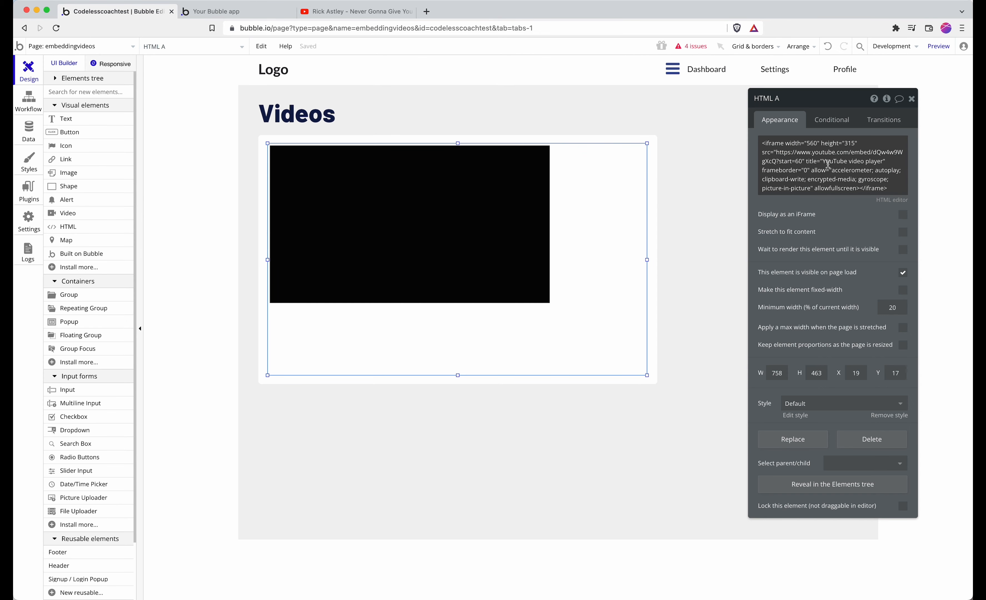
left_click(813, 151)
left_click(812, 150)
double_click(812, 144)
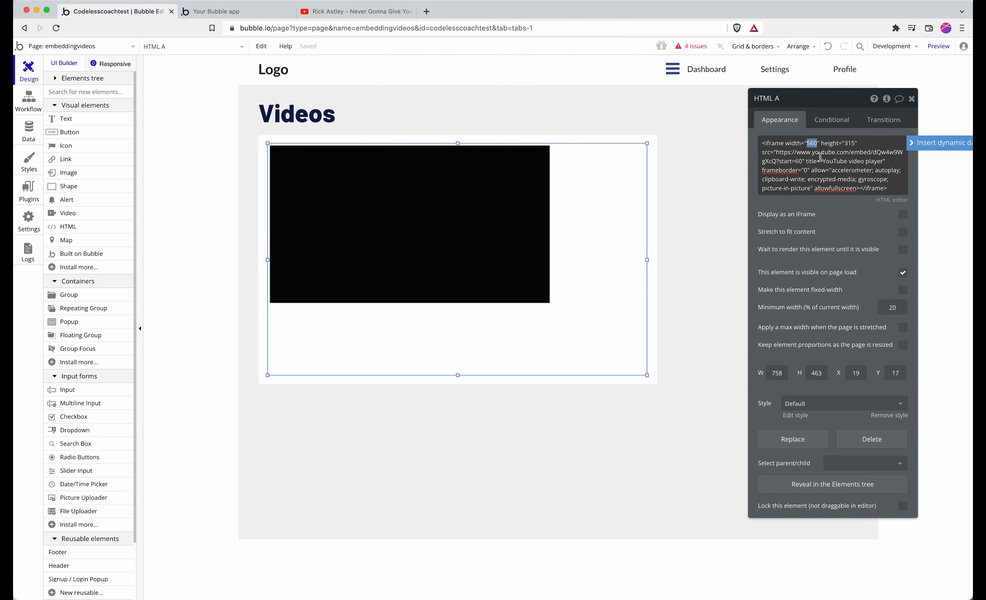
left_click(814, 145)
double_click(811, 143)
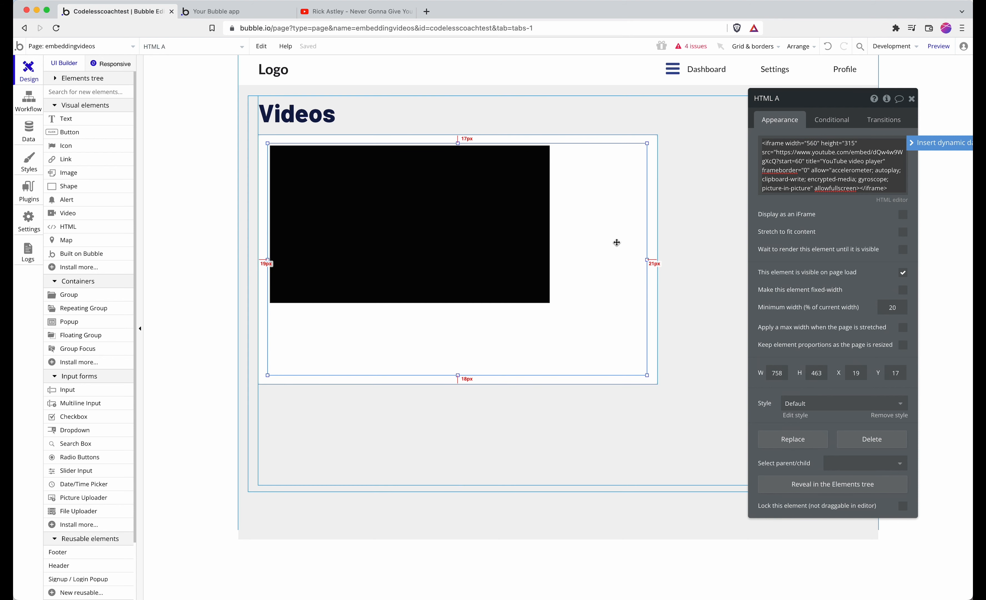
left_click(602, 243)
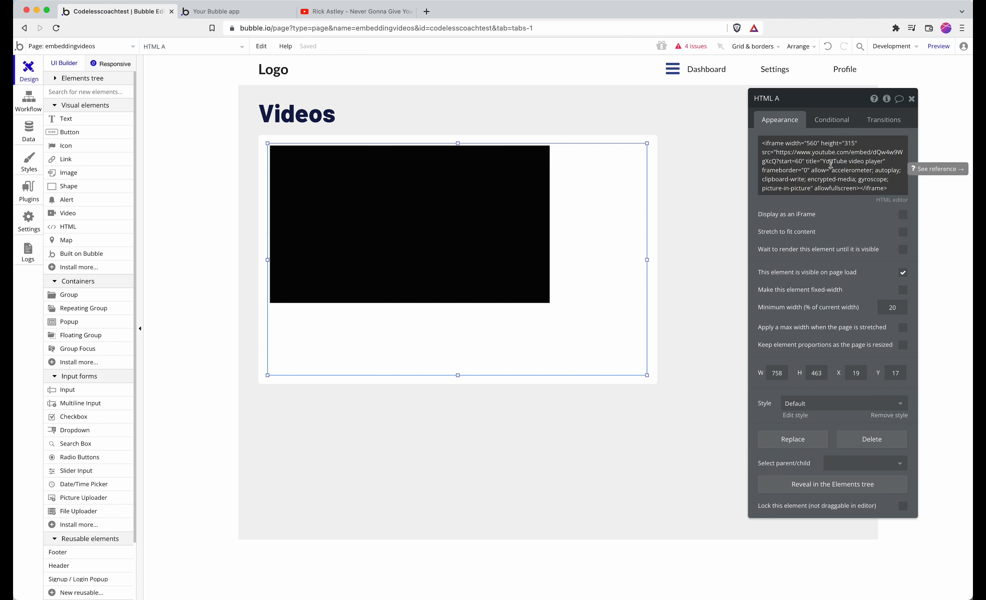
triple_click(812, 142)
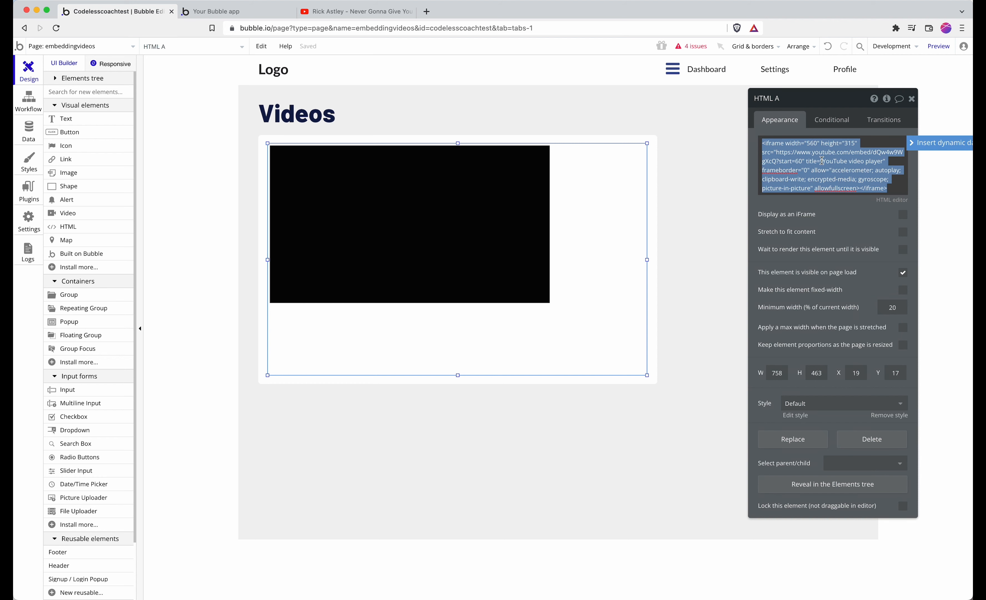
double_click(813, 143)
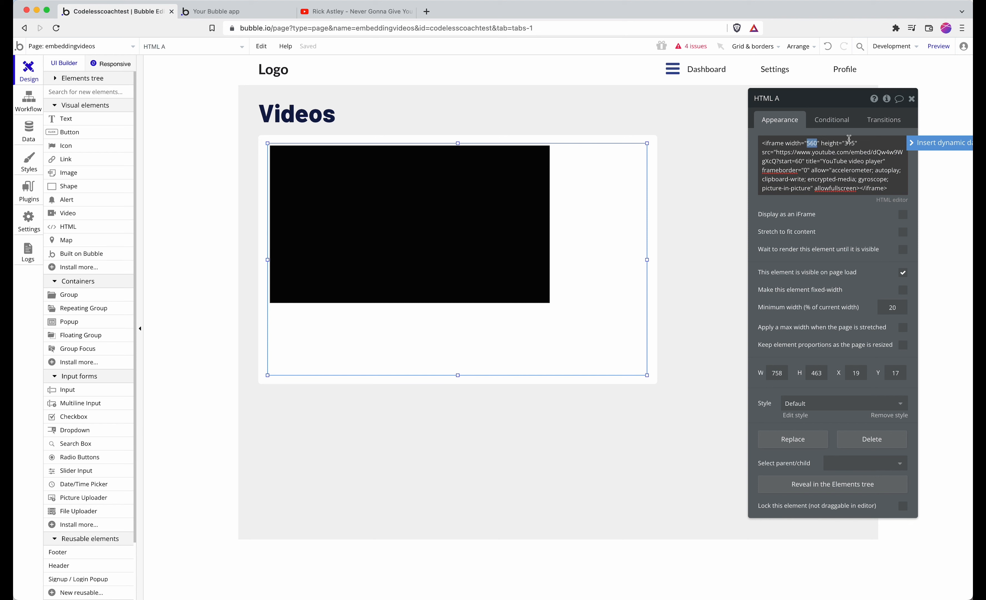
left_click(829, 163)
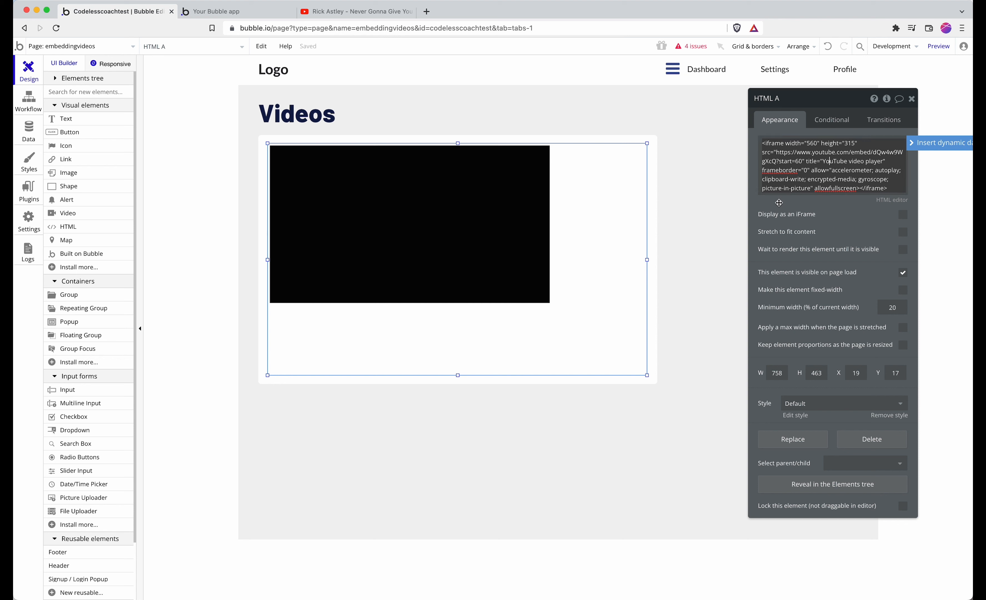
left_click(779, 202)
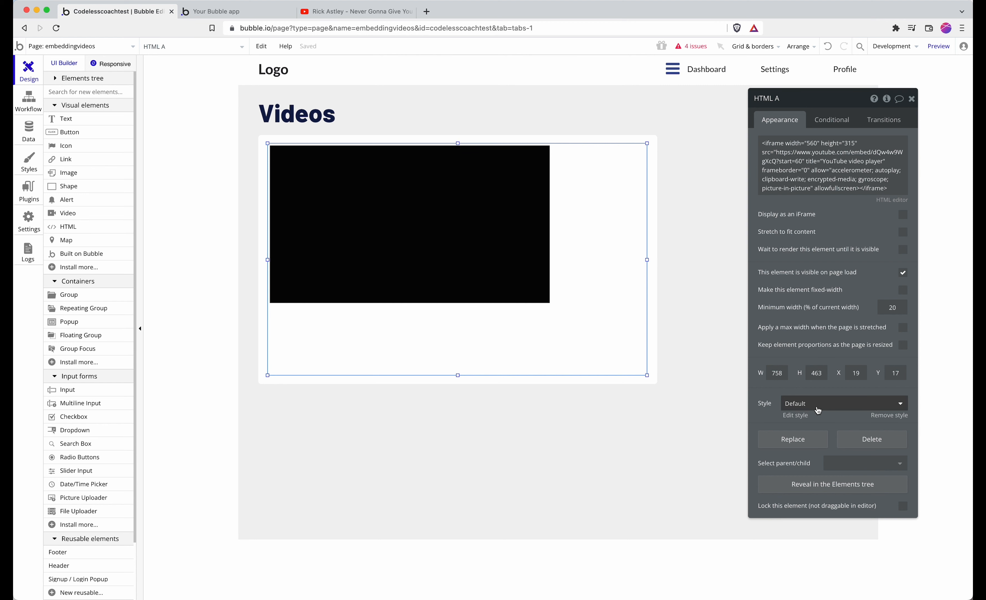
Clear the Default style from the HTML element by choosing the blank style
left_click(838, 411)
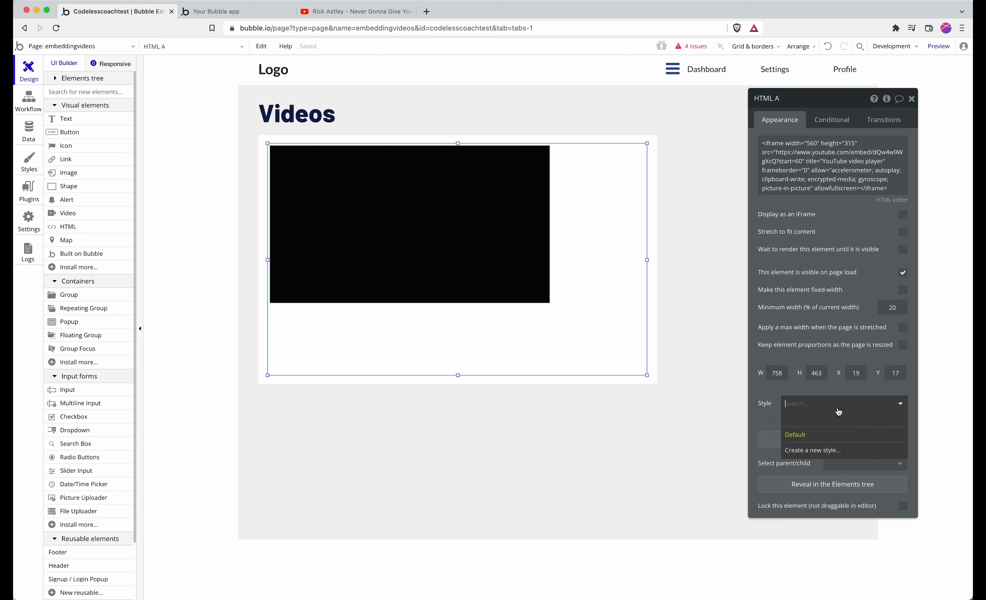
left_click(830, 422)
scroll(829, 428, "down", 1)
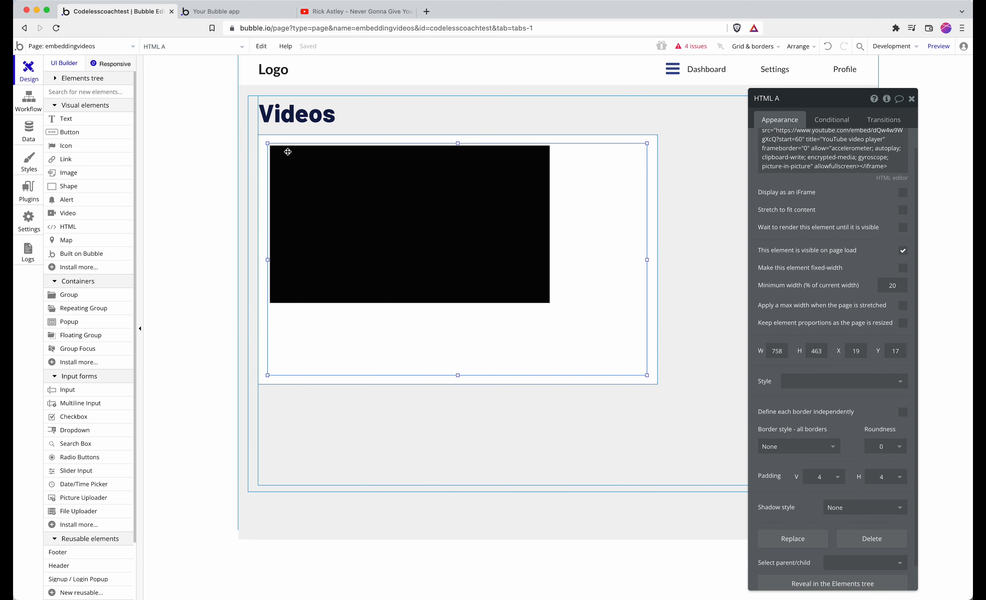
Stretch the HTML element's upper-left corner to the white container's corner and preview the page
left_click_drag(266, 143, 256, 134)
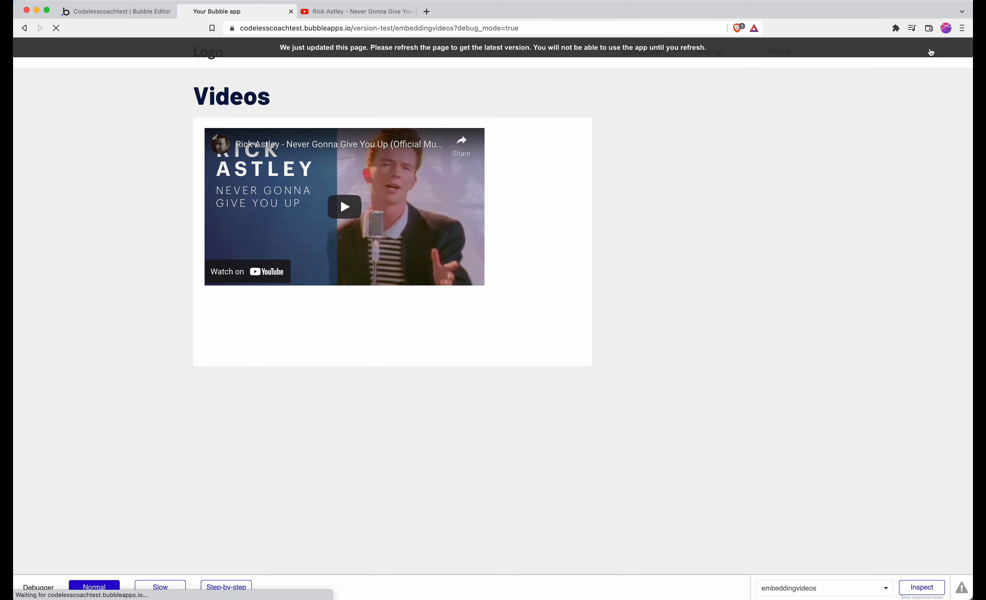
left_click(938, 46)
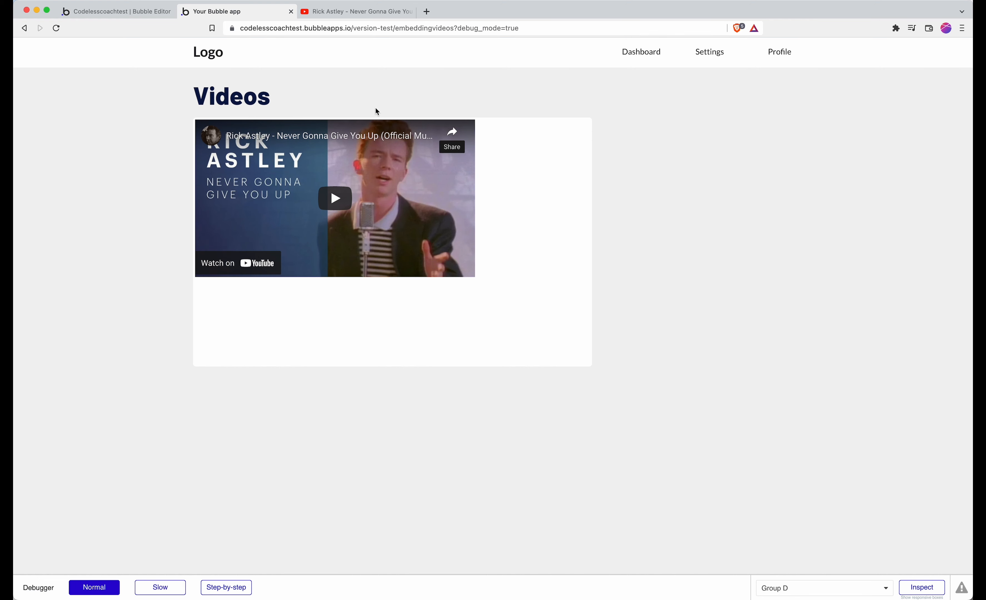
Return to the Bubble editor and reselect the blank style for the HTML element to expose its individual style settings
left_click(97, 12)
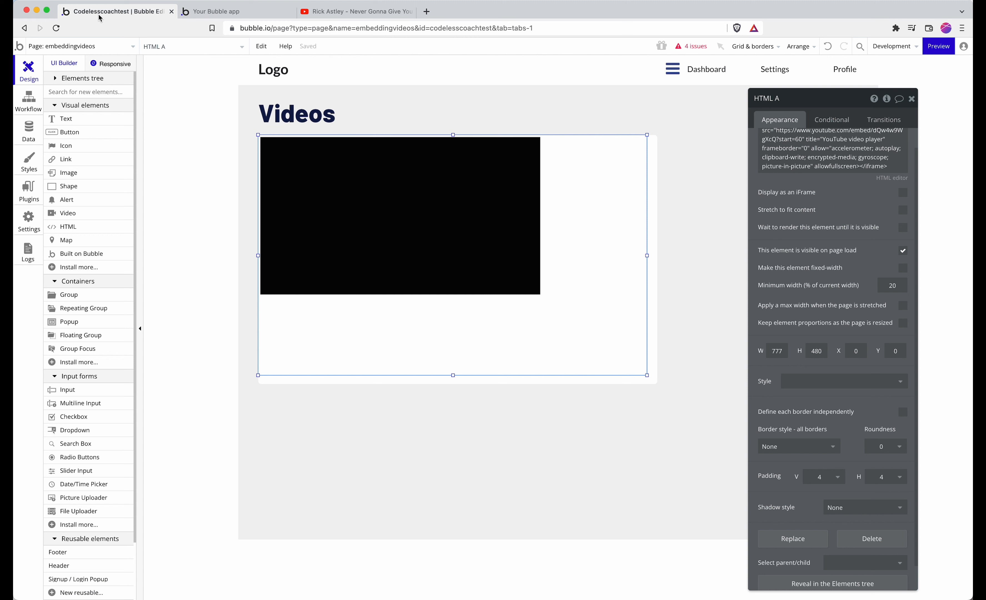
left_click(810, 386)
left_click(808, 402)
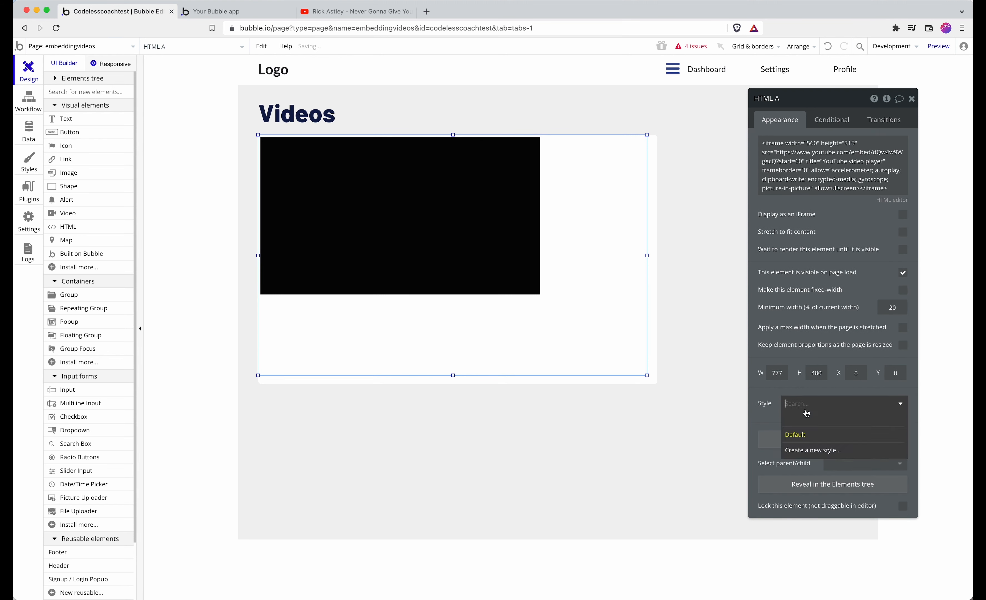
left_click(808, 417)
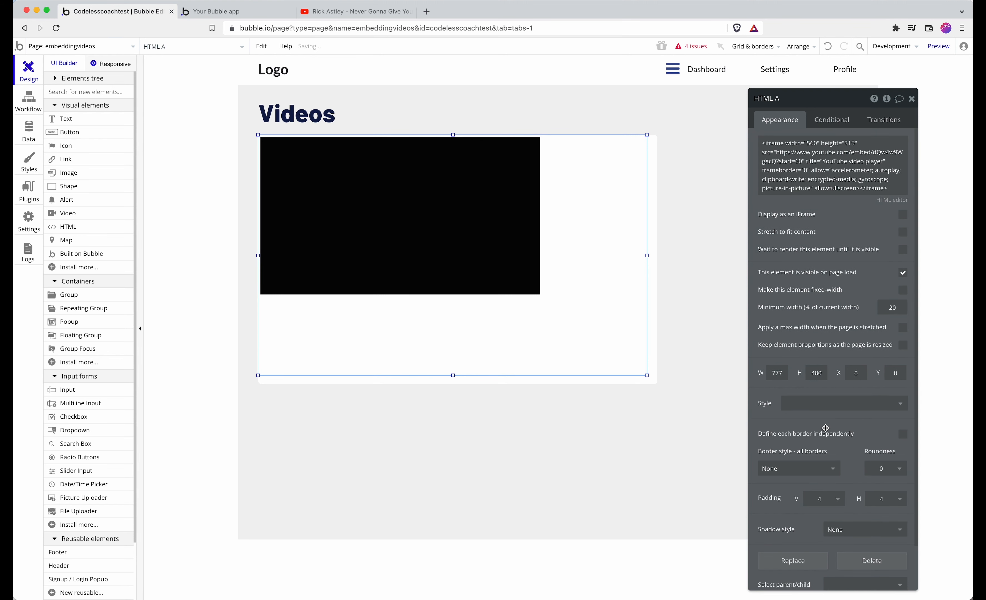
Set the HTML element's vertical and horizontal padding to 0, then preview the page and return to the editor
left_click(823, 500)
left_click(821, 514)
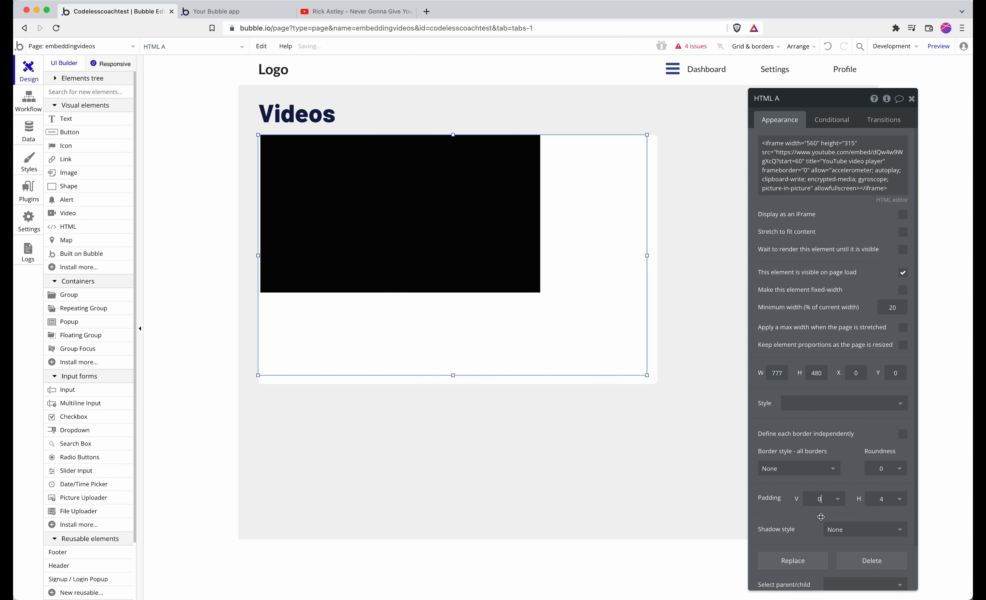
left_click(890, 502)
left_click(883, 513)
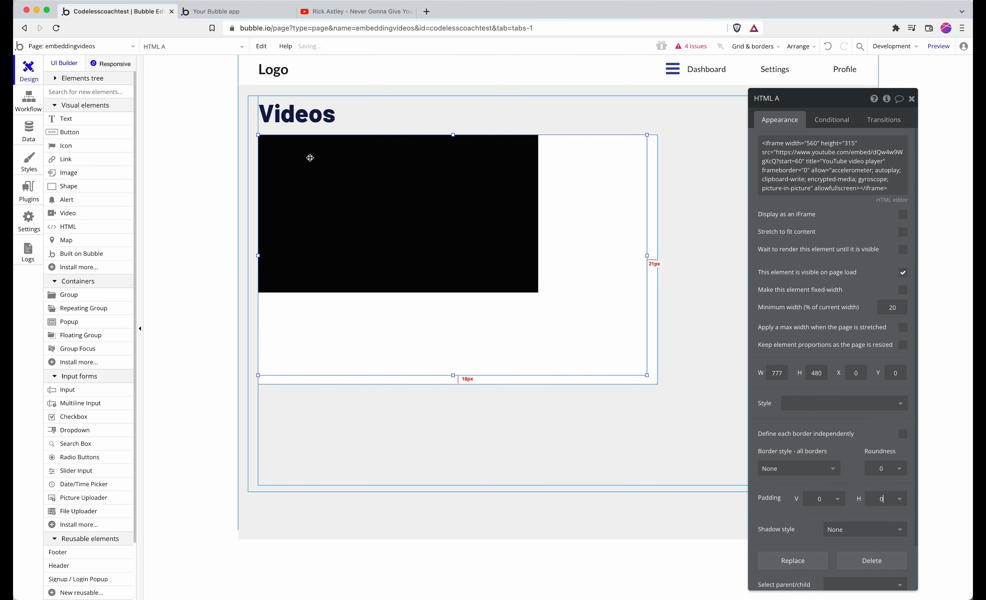
left_click(947, 47)
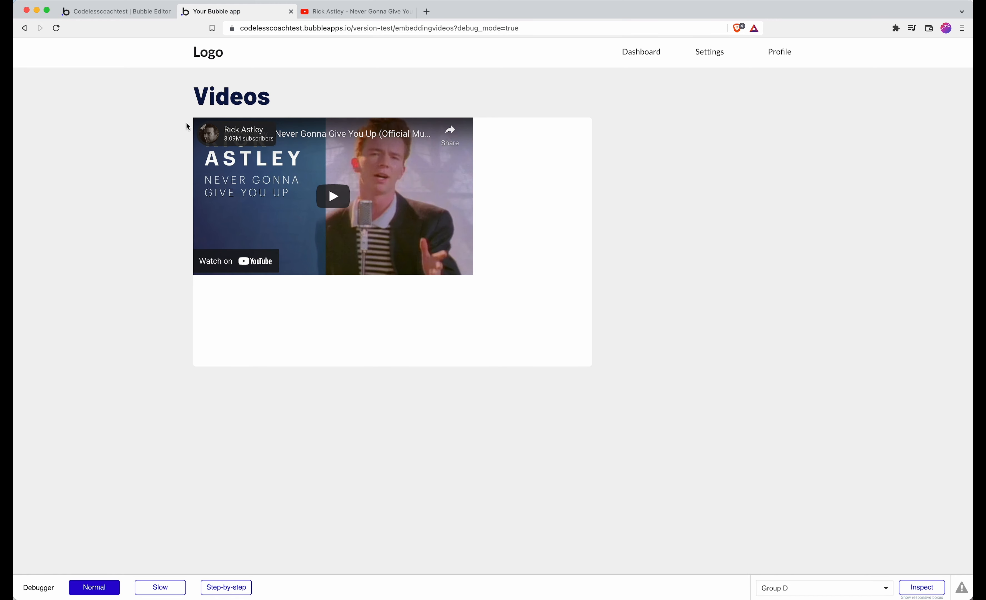
left_click(153, 12)
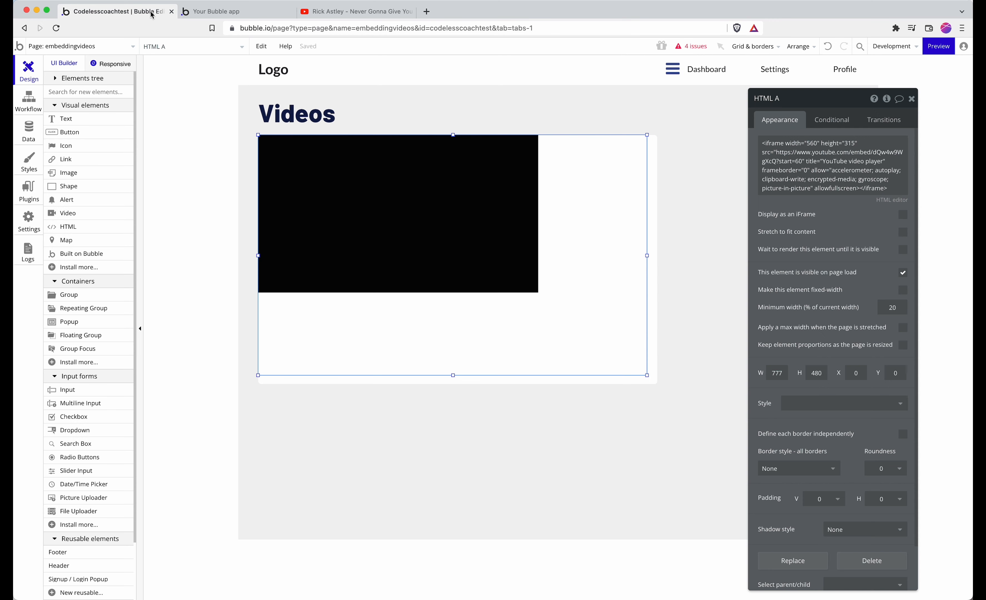